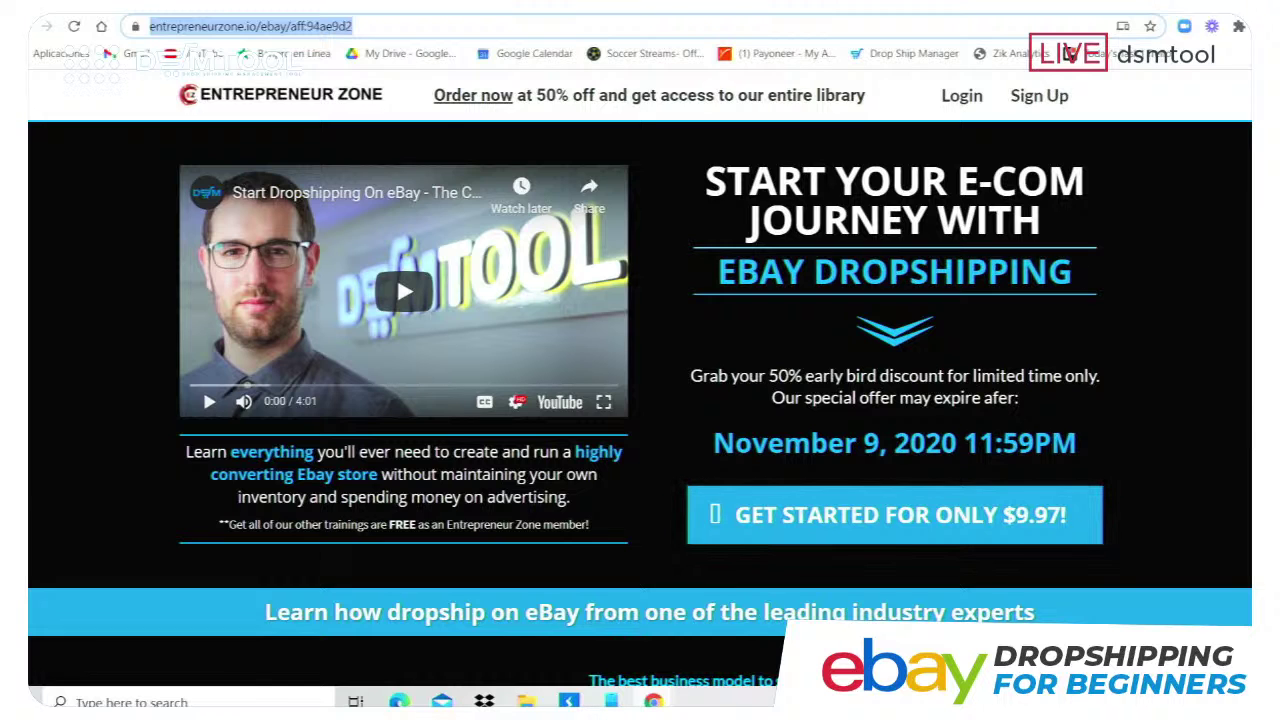
In the dropshipping calculator spreadsheet, open the Calculator sheet and clear the Cost, Shipping and eBay Price values
left_click(340, 6)
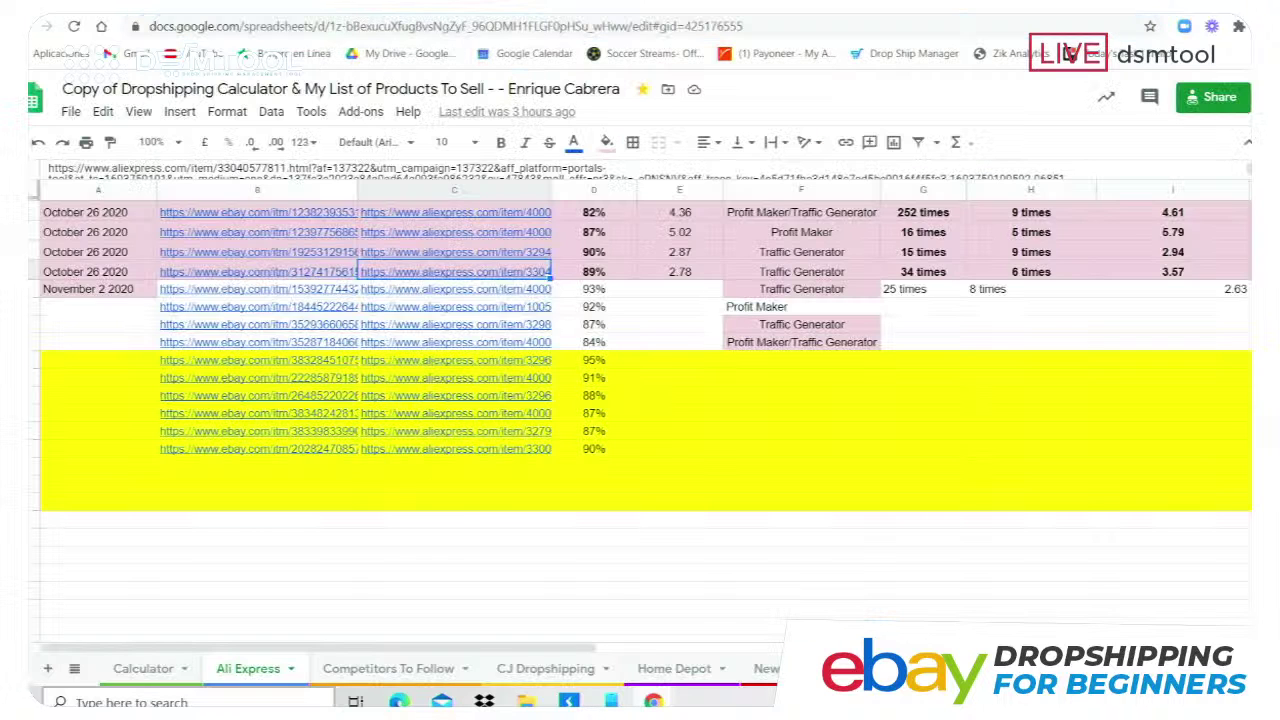
left_click(150, 670)
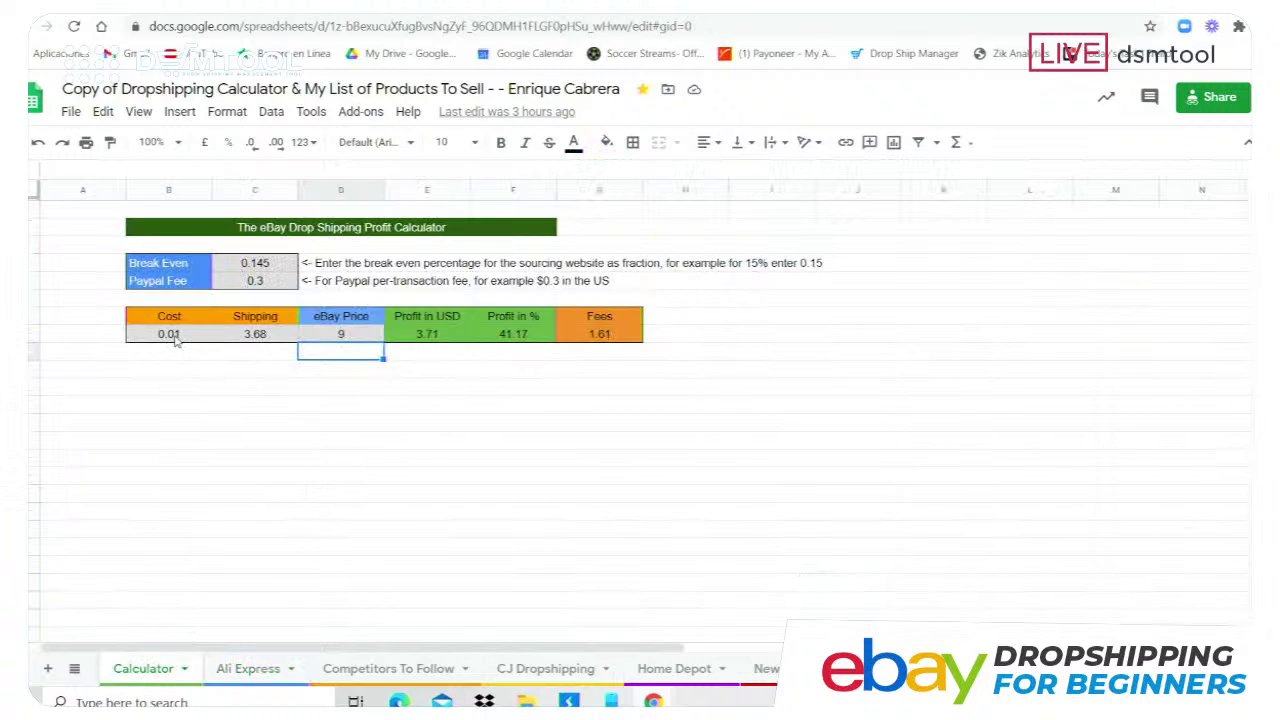
left_click_drag(175, 334, 340, 334)
key("Delete")
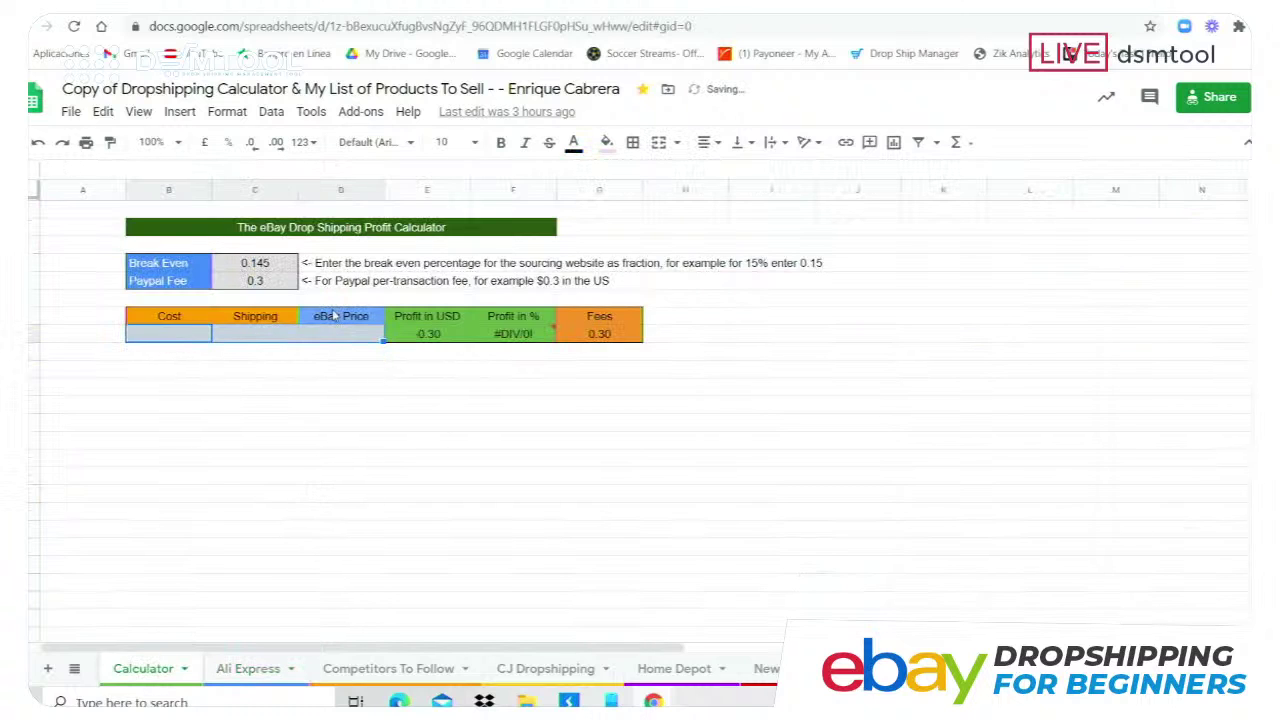
left_click(436, 527)
Set the Calculator sheet's zoom level to 150%
left_click(148, 142)
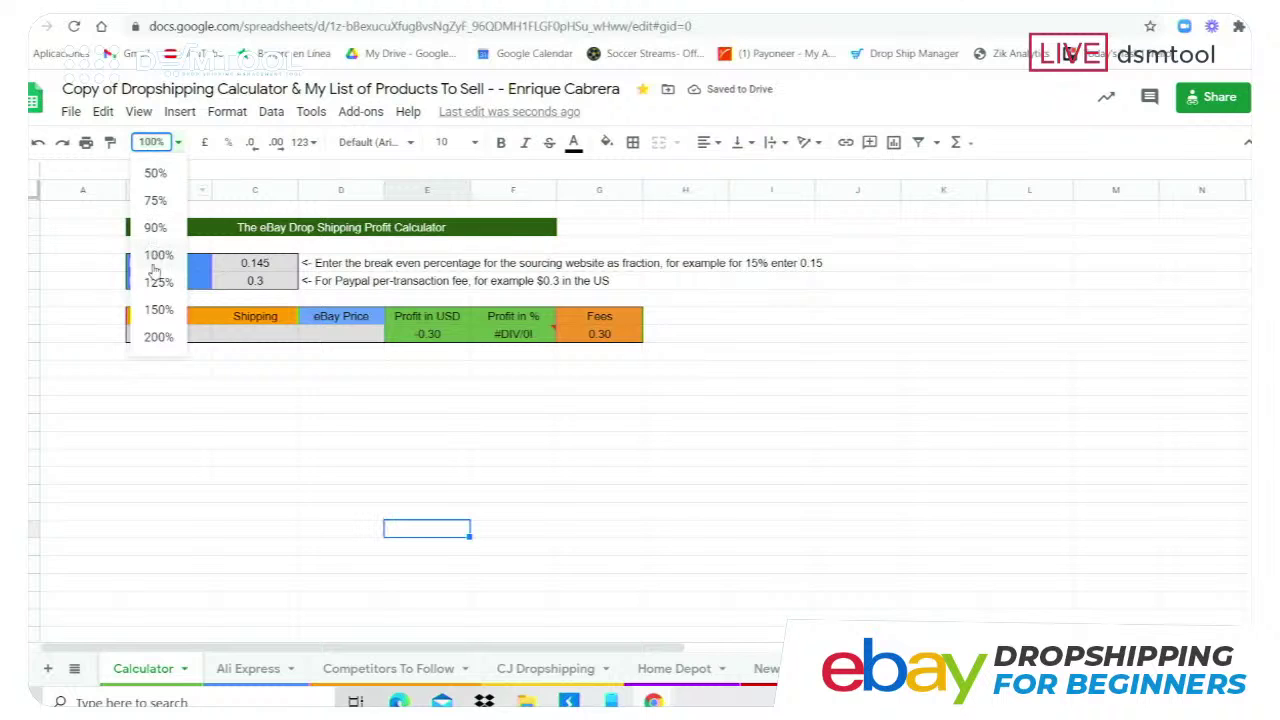
left_click(154, 309)
left_click(334, 502)
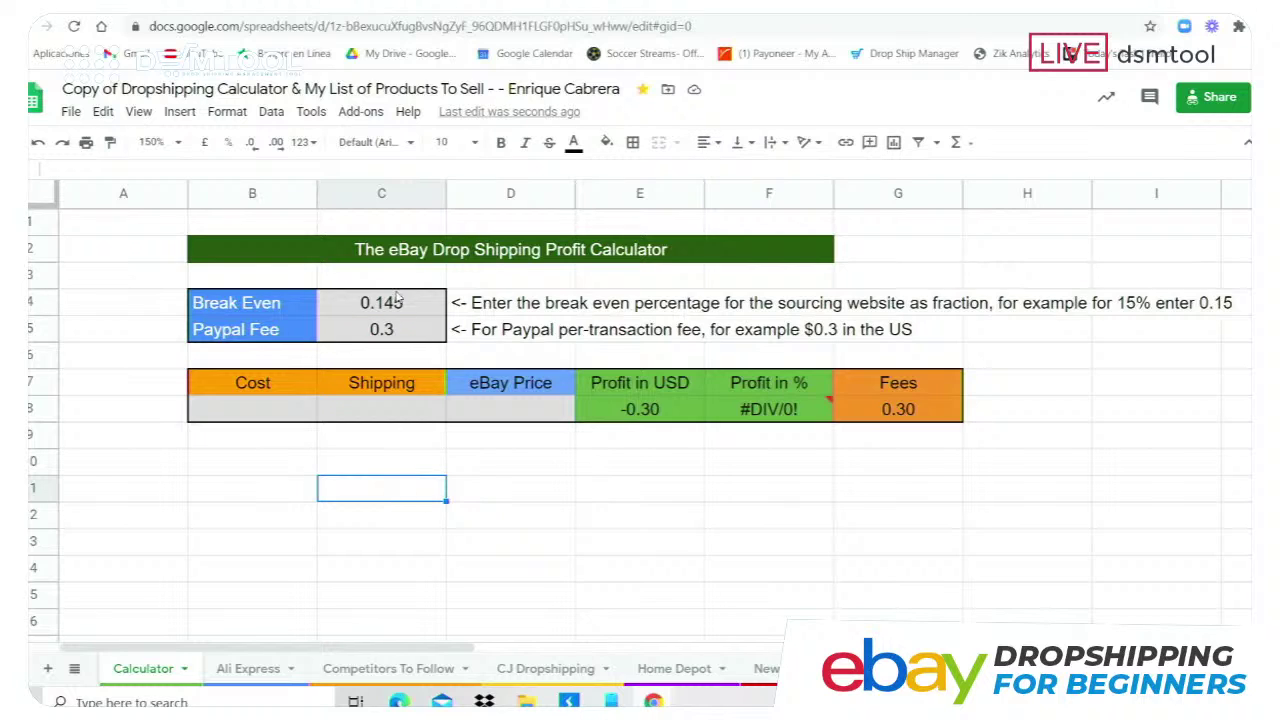
Review the formulas in the Profit in USD and Profit in % cells and the calculator's input cells
left_click(640, 412)
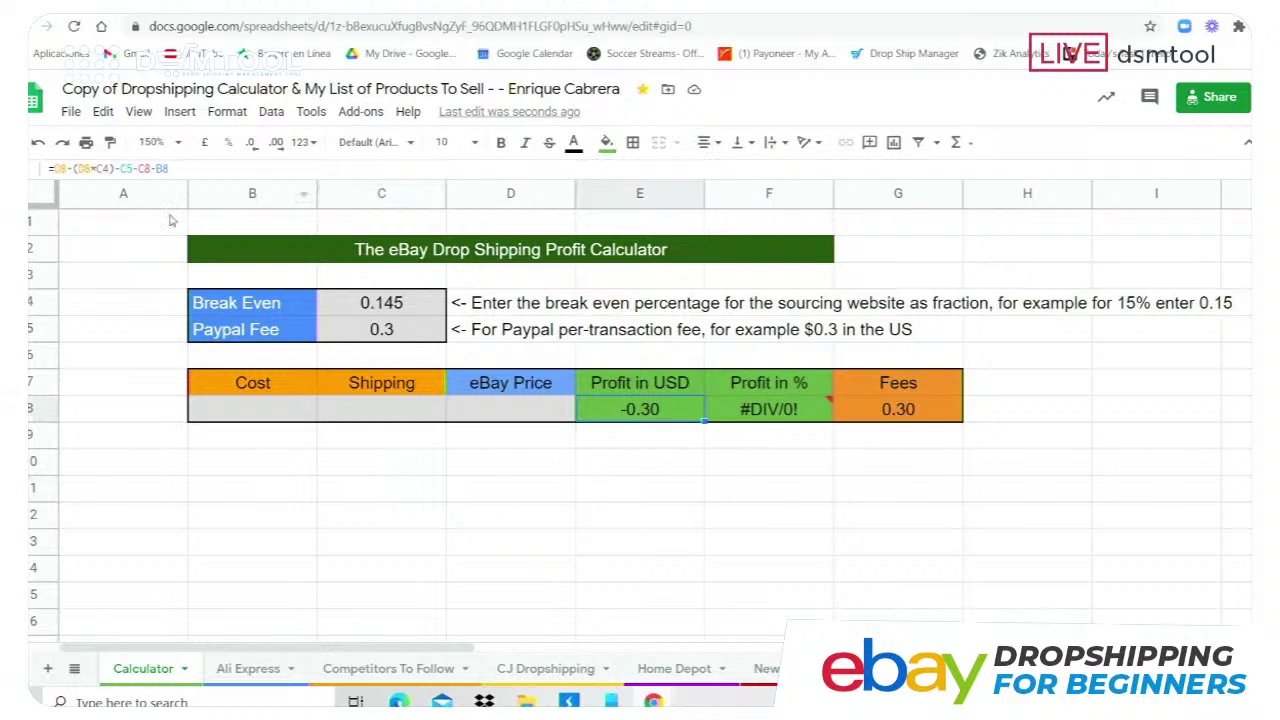
left_click(762, 409)
left_click(745, 521)
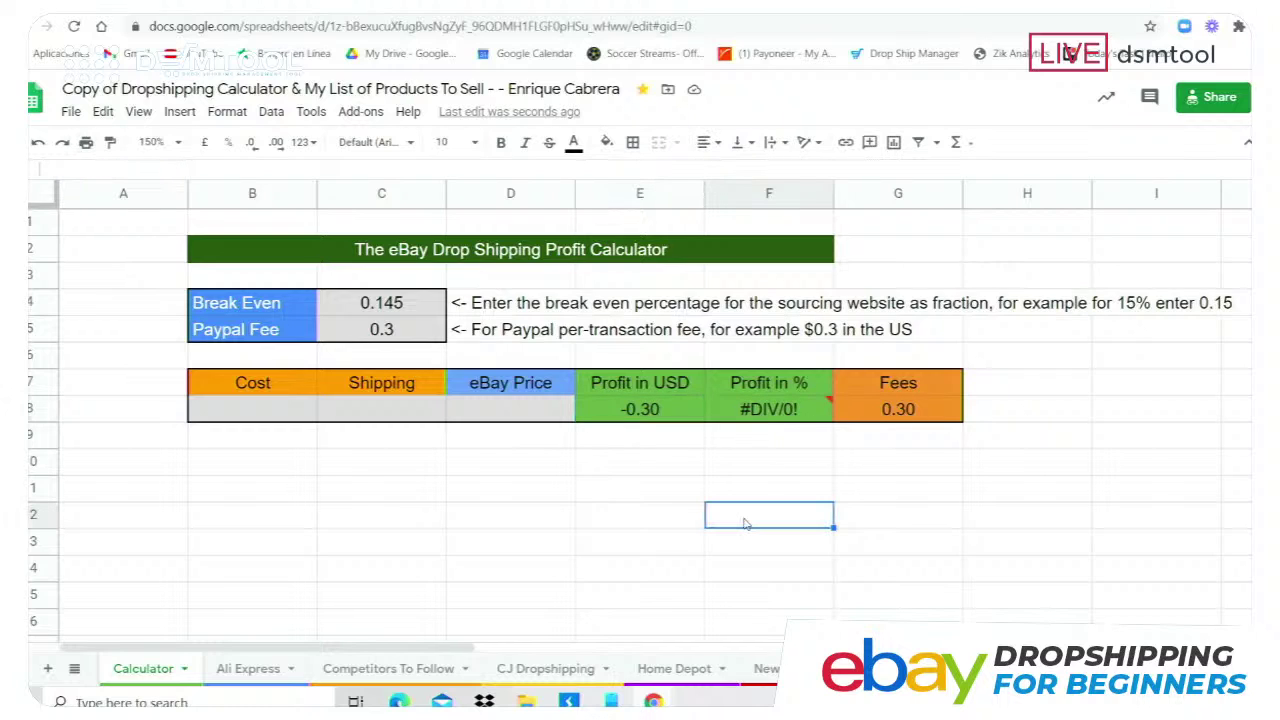
left_click(485, 416)
left_click(405, 412)
left_click(307, 401)
Check the toggle clamp set's price on its eBay listing and enter 15.29 as the calculator's eBay Price
left_click(562, 416)
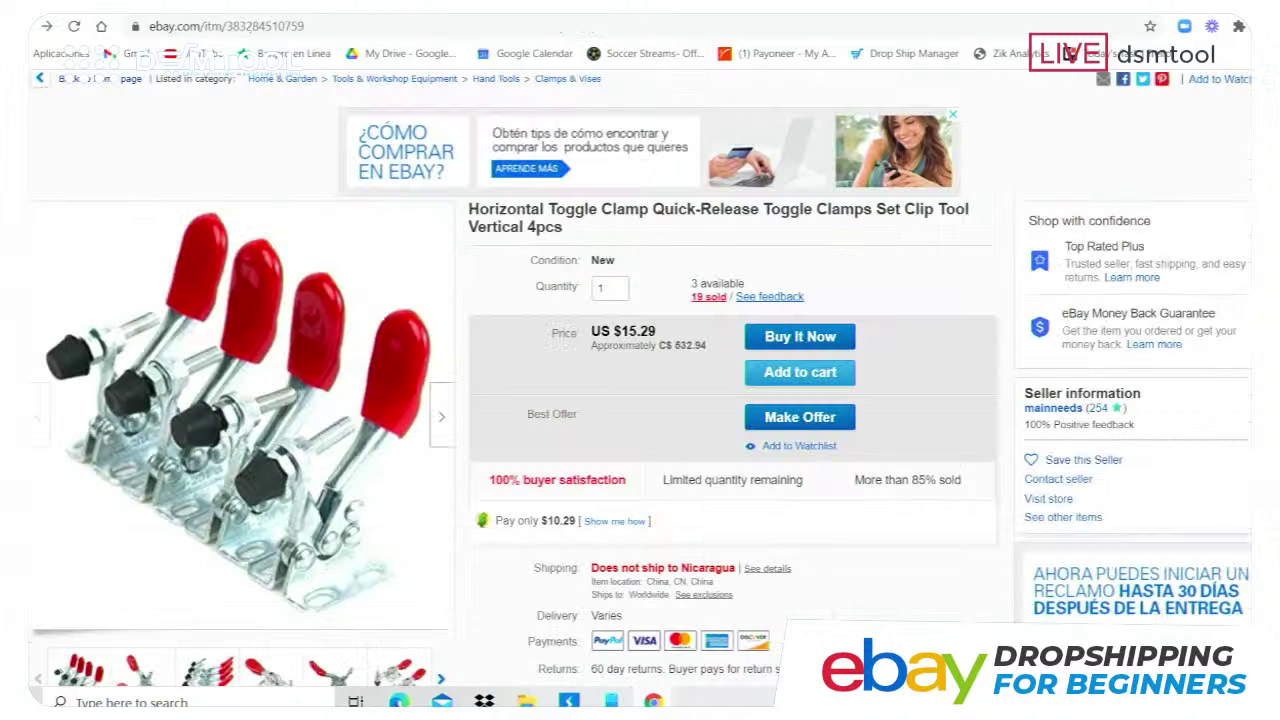
left_click_drag(615, 334, 682, 336)
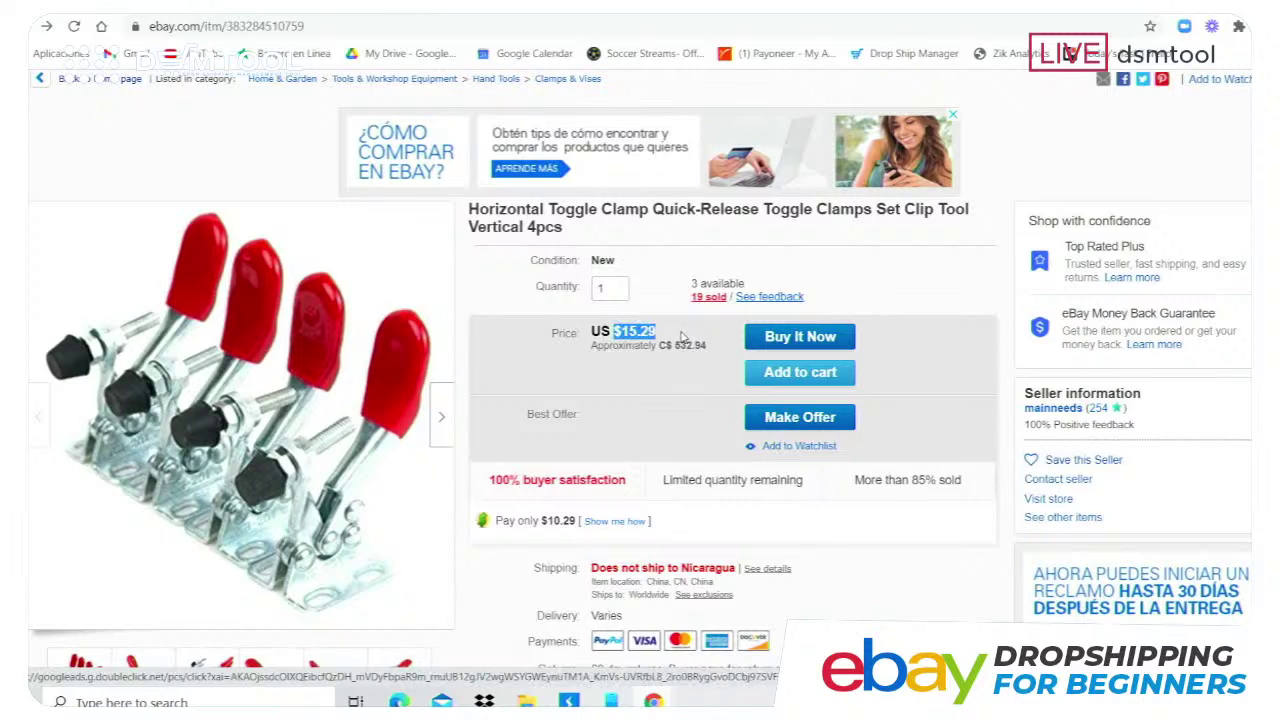
left_click(679, 336)
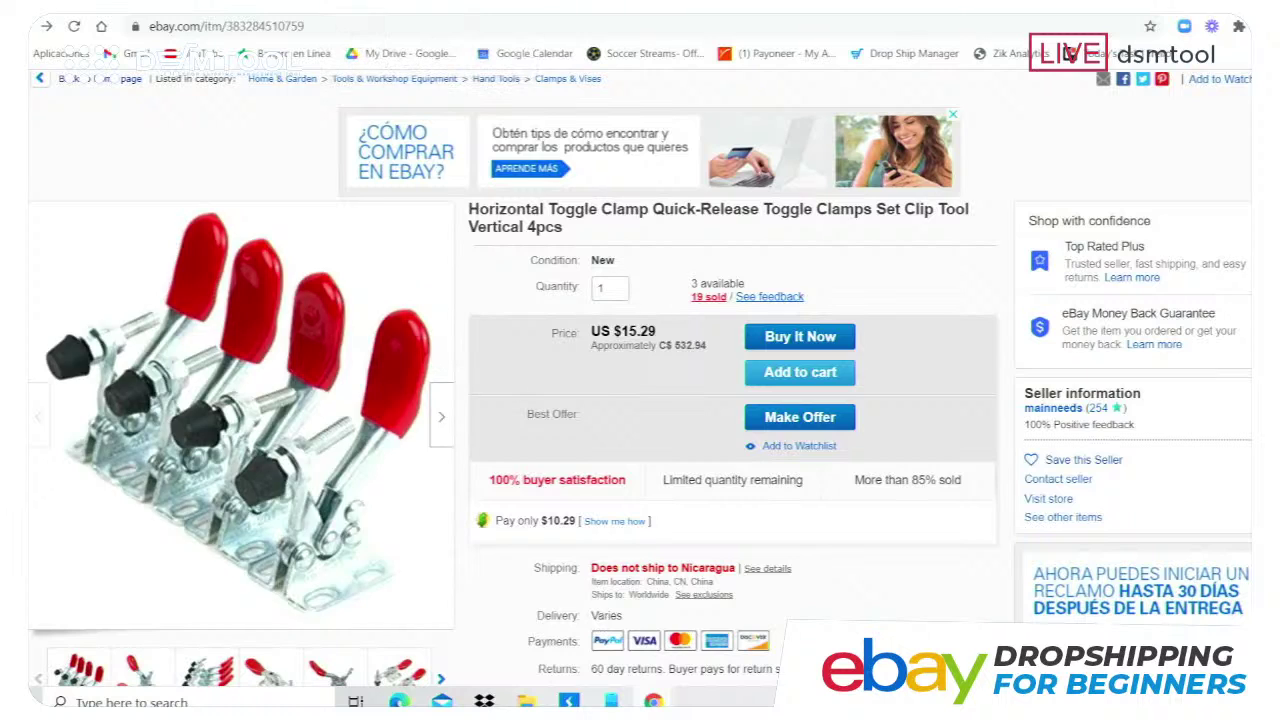
left_click(230, 6)
type("15.")
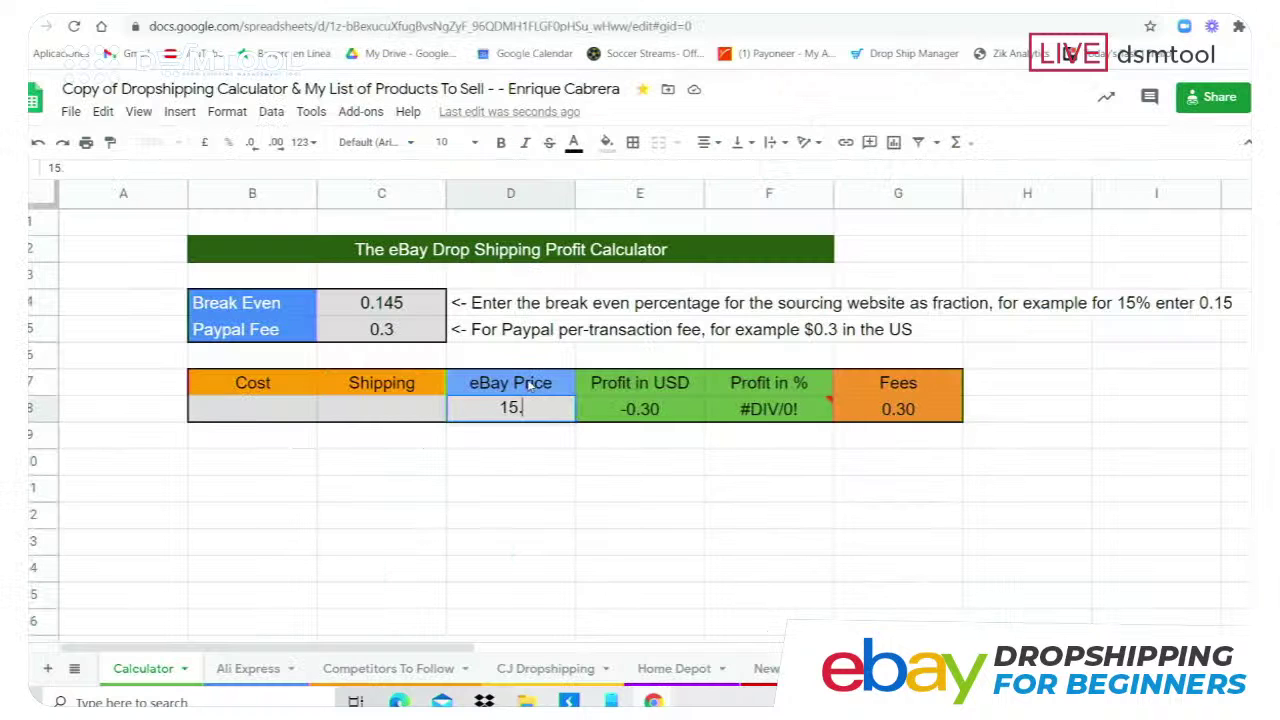
type("29")
key("Return")
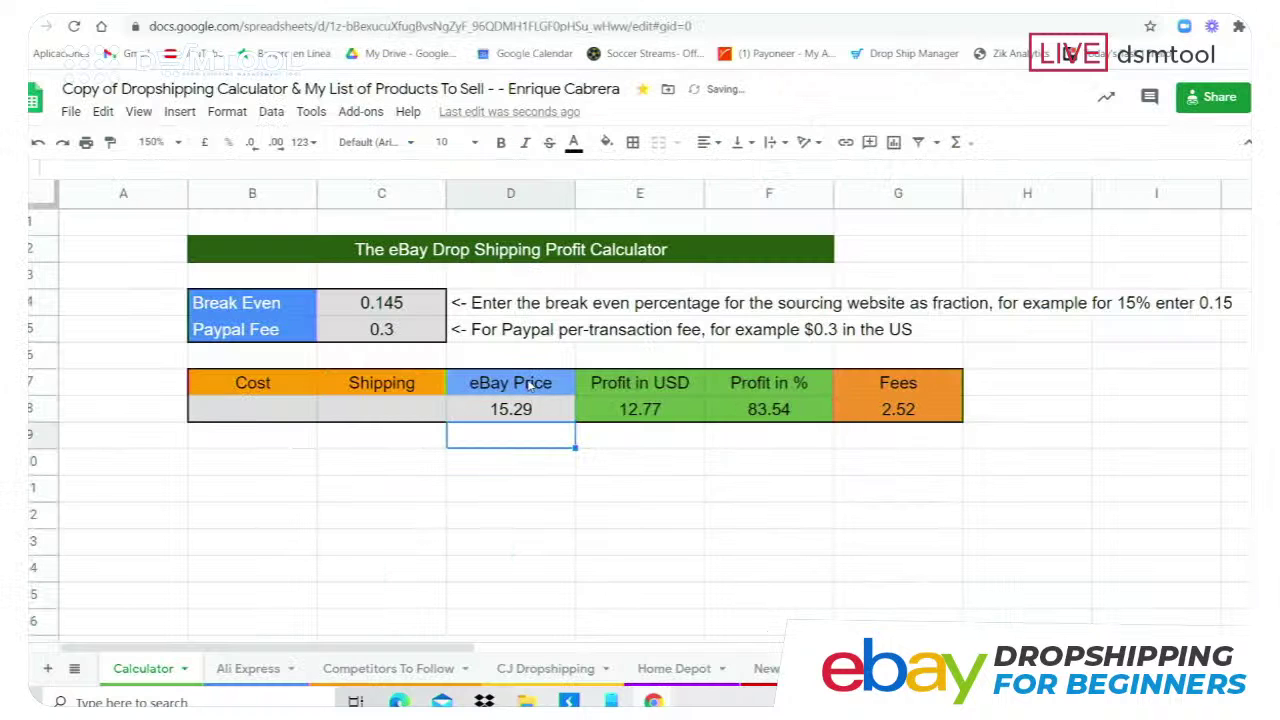
On the AliExpress toggle clamp page, review the shipping methods and apply AliExpress Standard Shipping to the United States
left_click(370, 6)
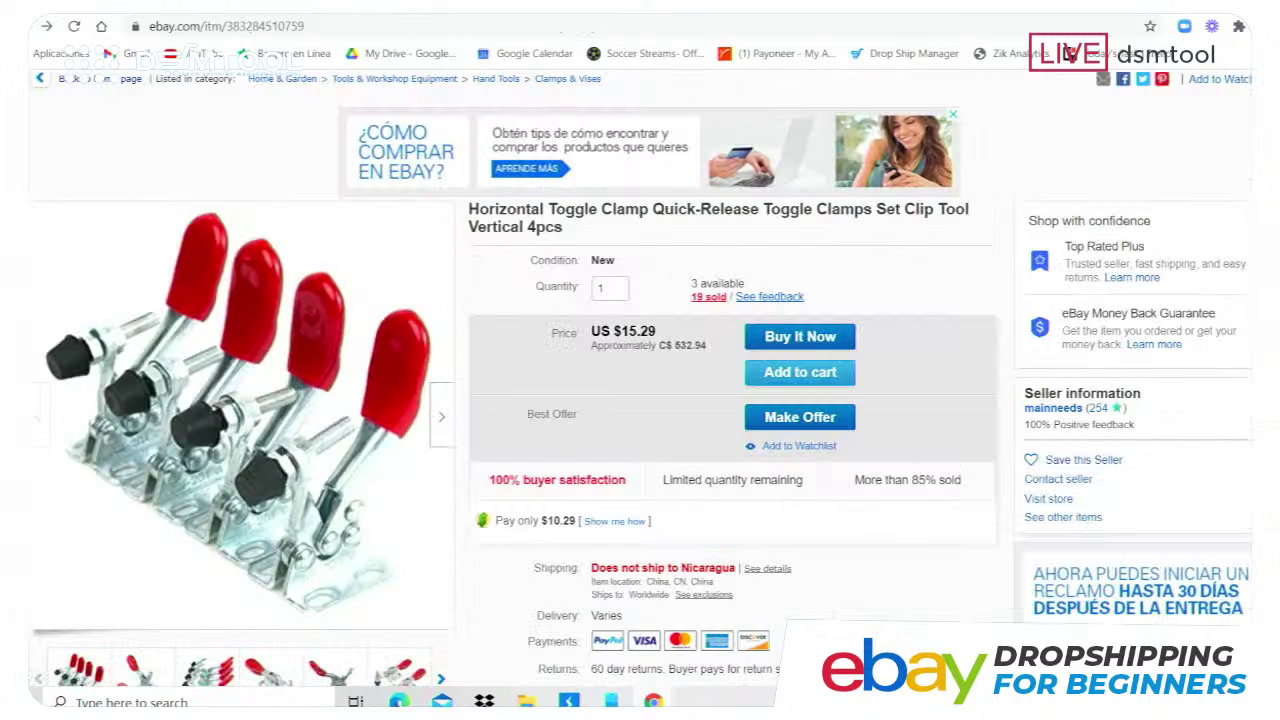
left_click(560, 6)
scroll(480, 522, "down", 1)
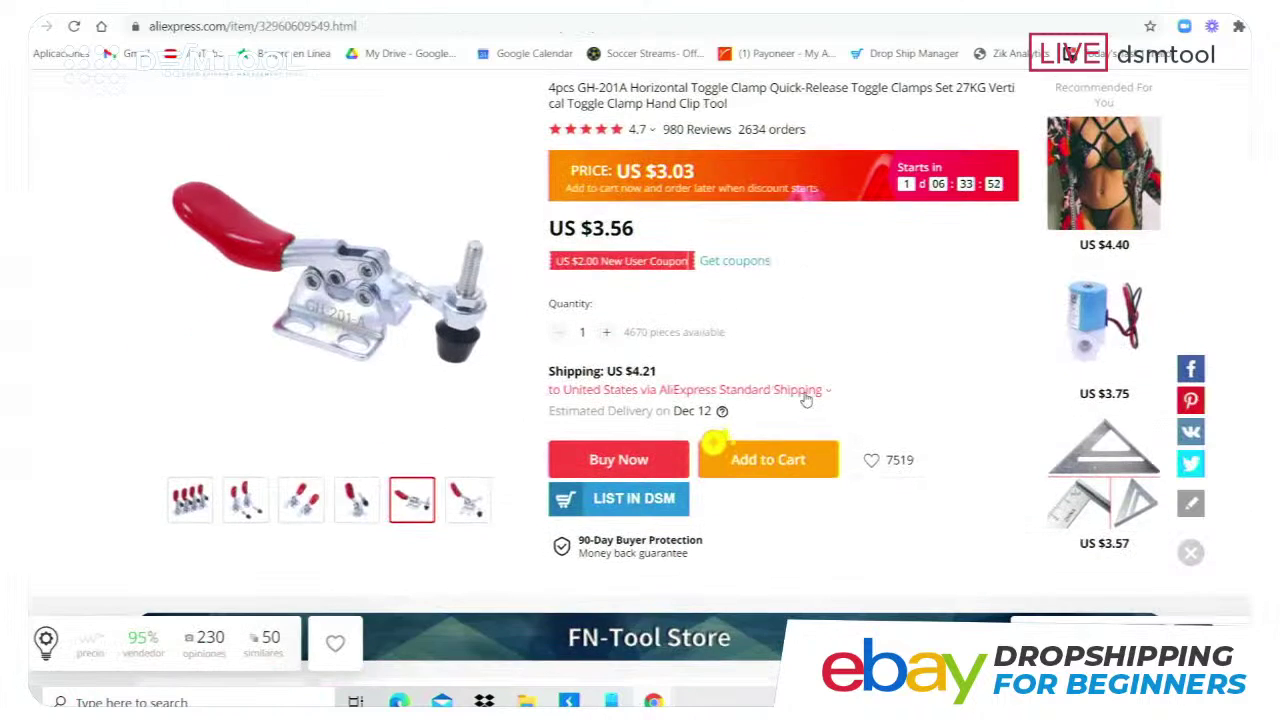
left_click(720, 390)
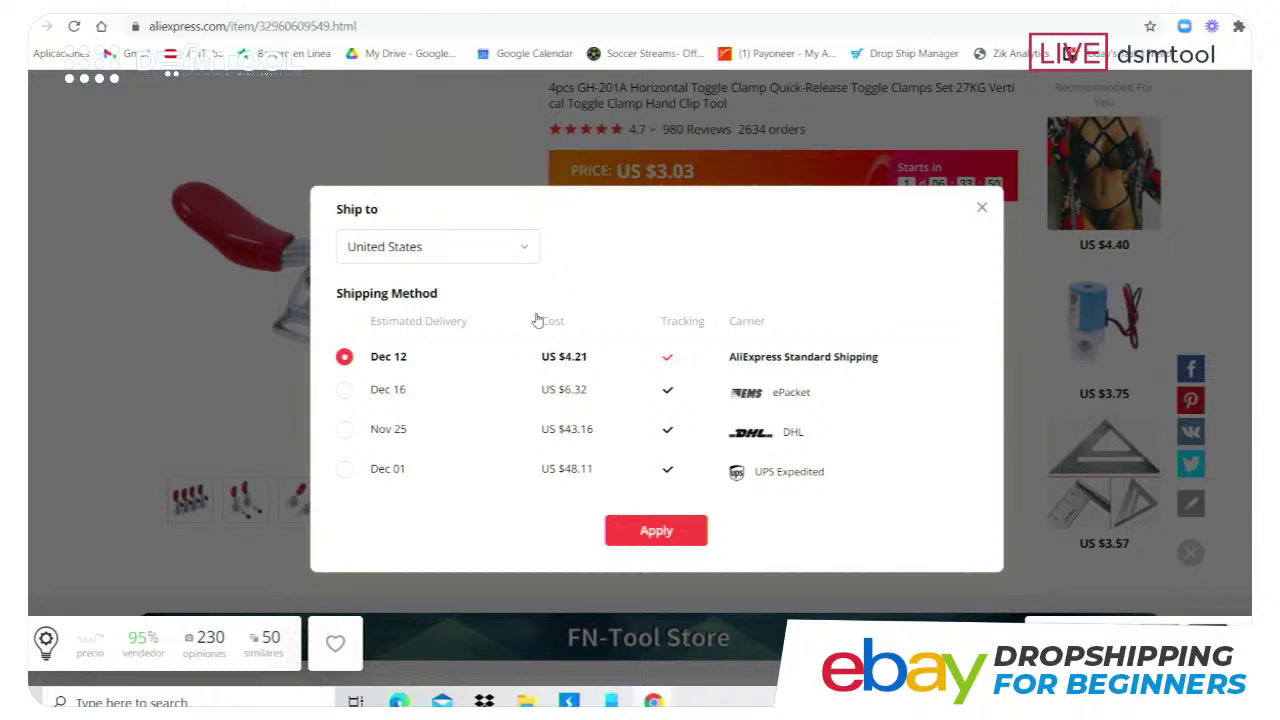
left_click(678, 537)
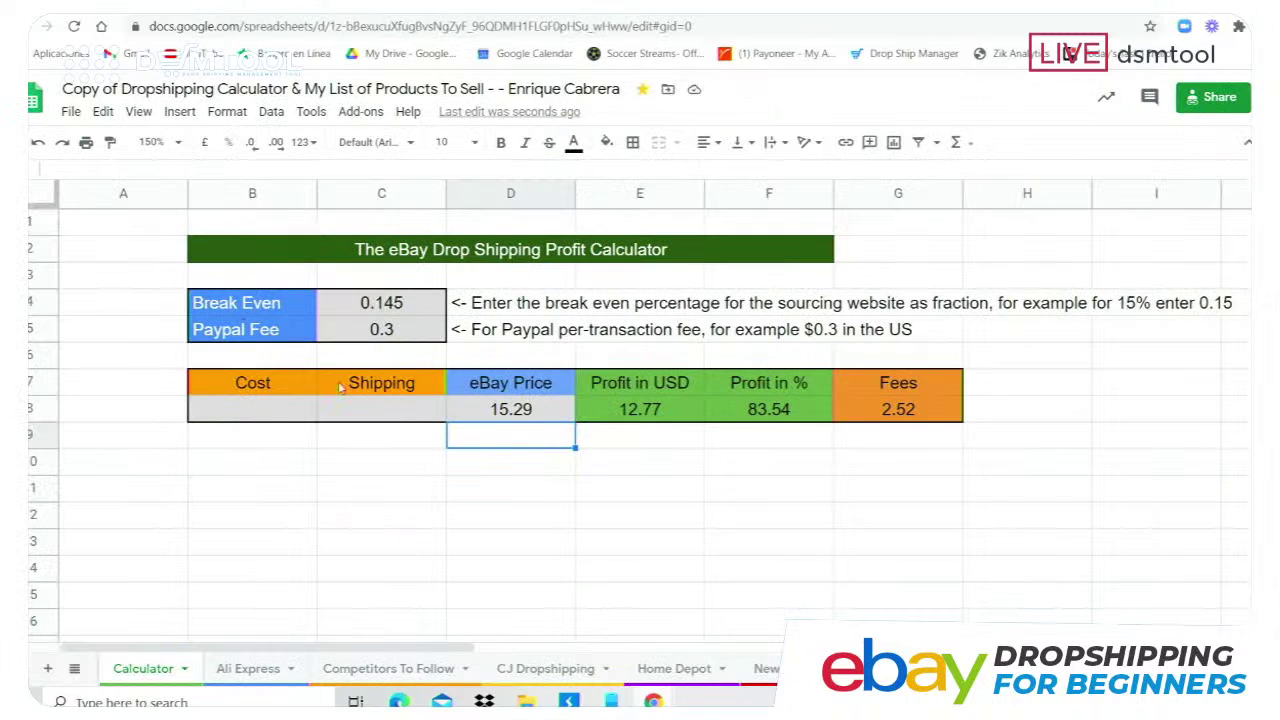
In the profit calculator, enter 4.21 as Shipping and 3.56 as Cost
left_click(357, 403)
type("4.21")
key("Return")
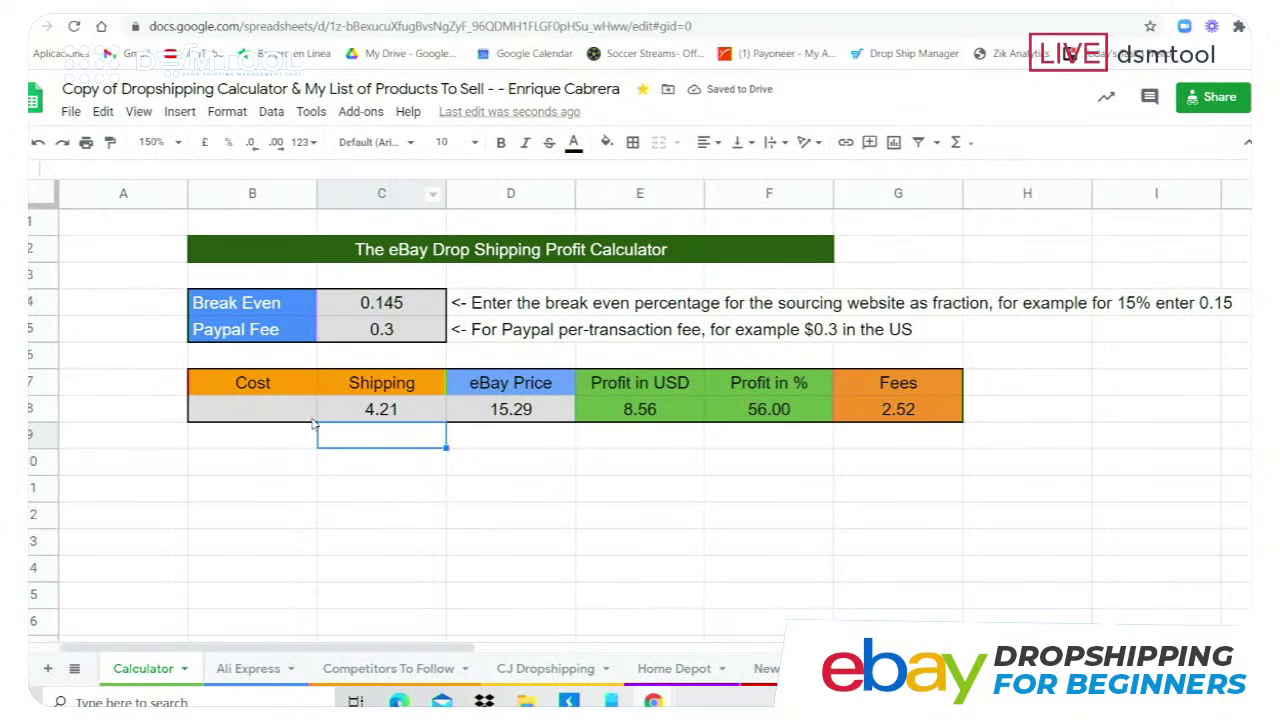
left_click(300, 408)
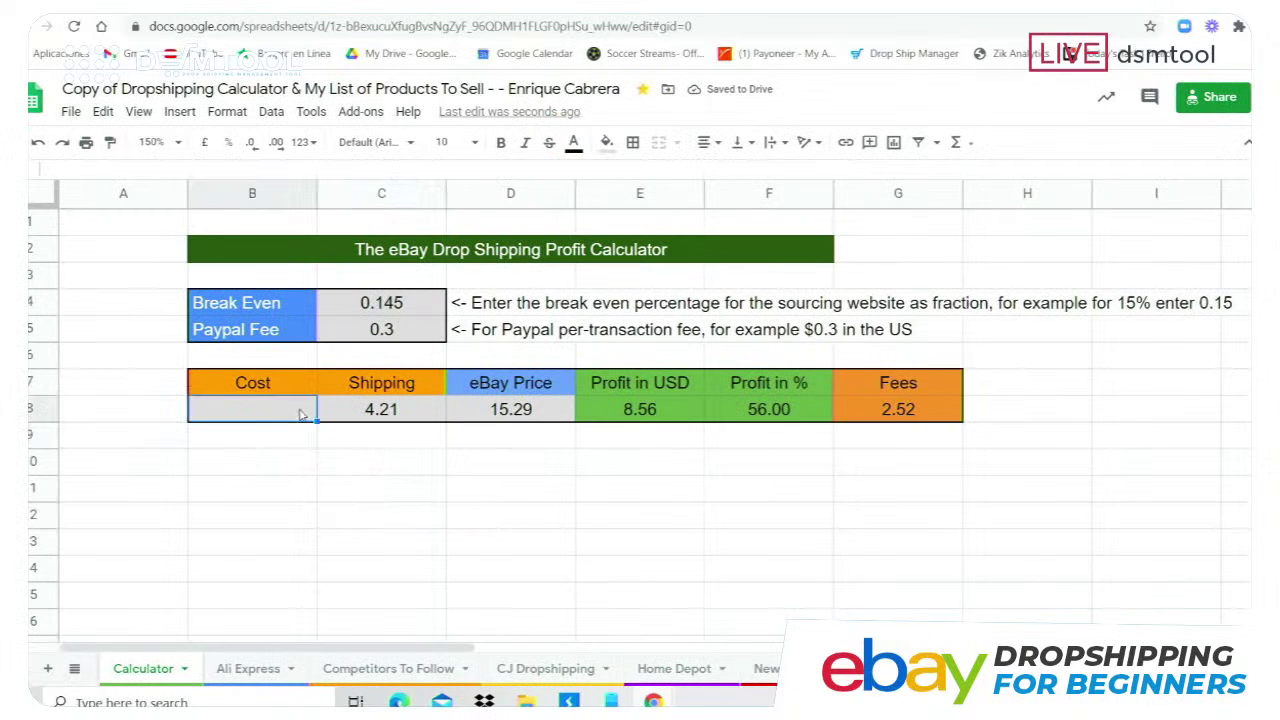
type("3.56")
key("Return")
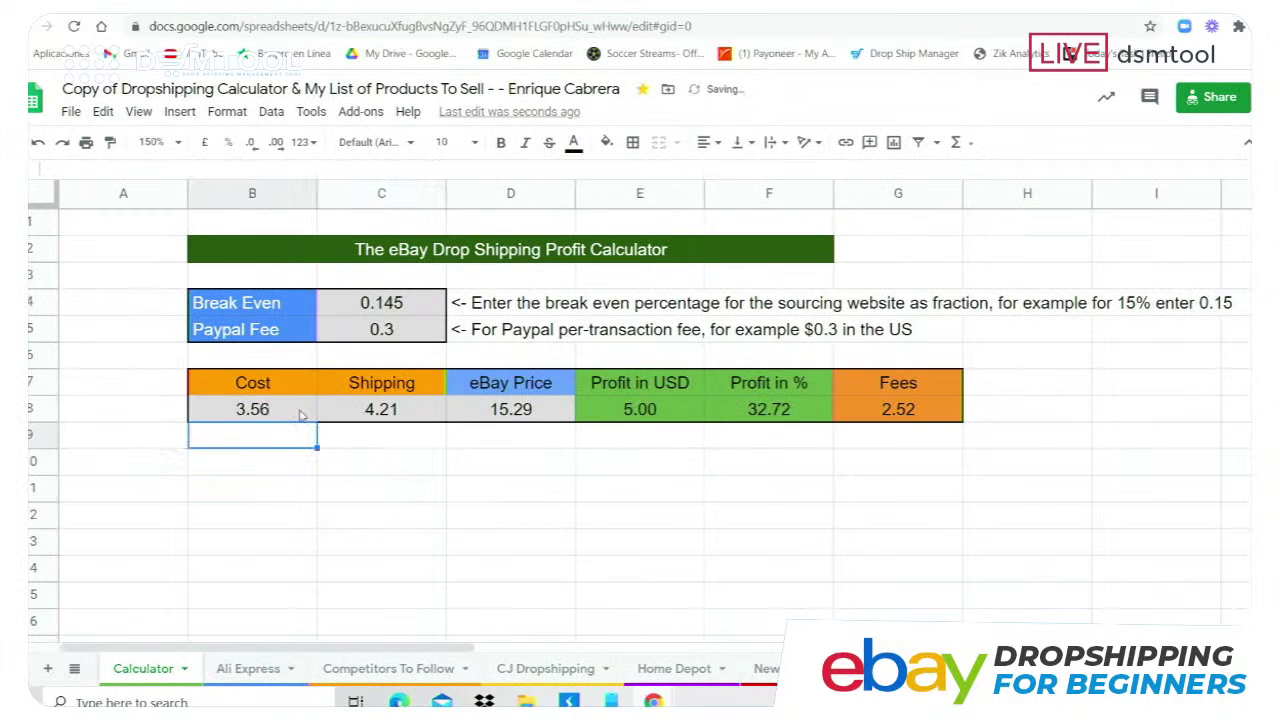
Examine the calculated Profit in USD and Profit in % for the toggle clamp set
left_click(631, 430)
left_click(629, 461)
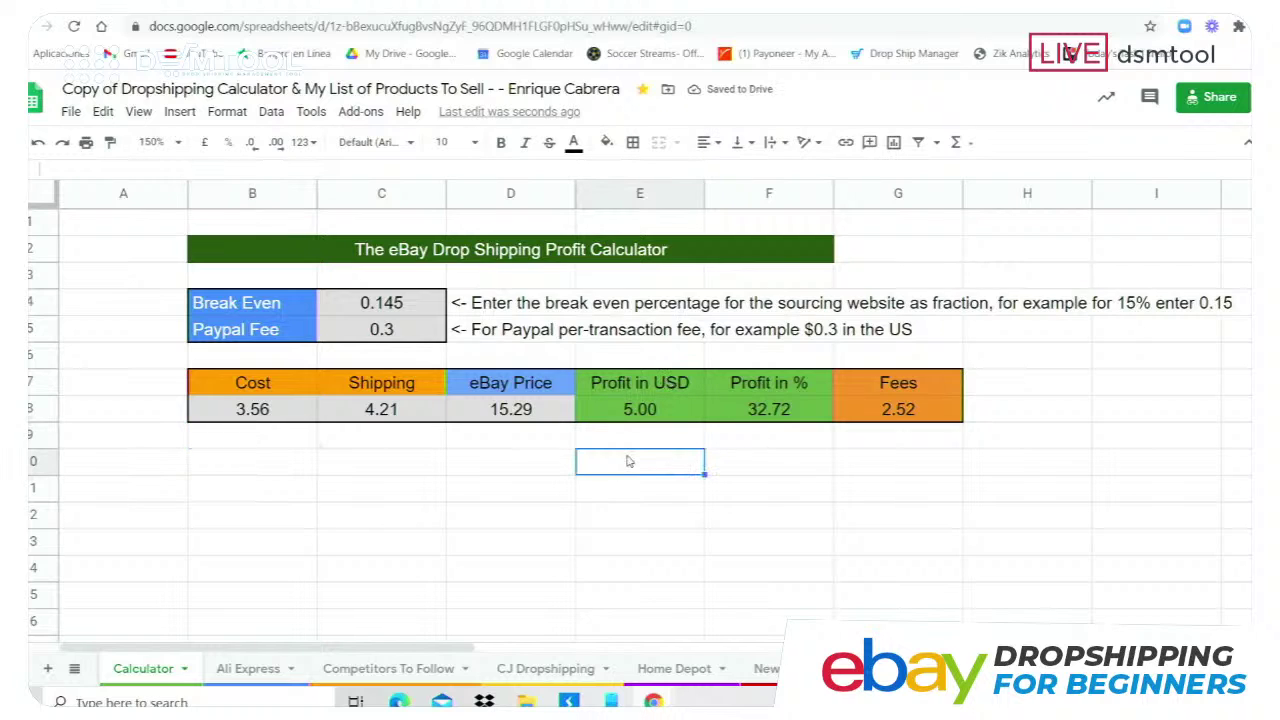
left_click(636, 418)
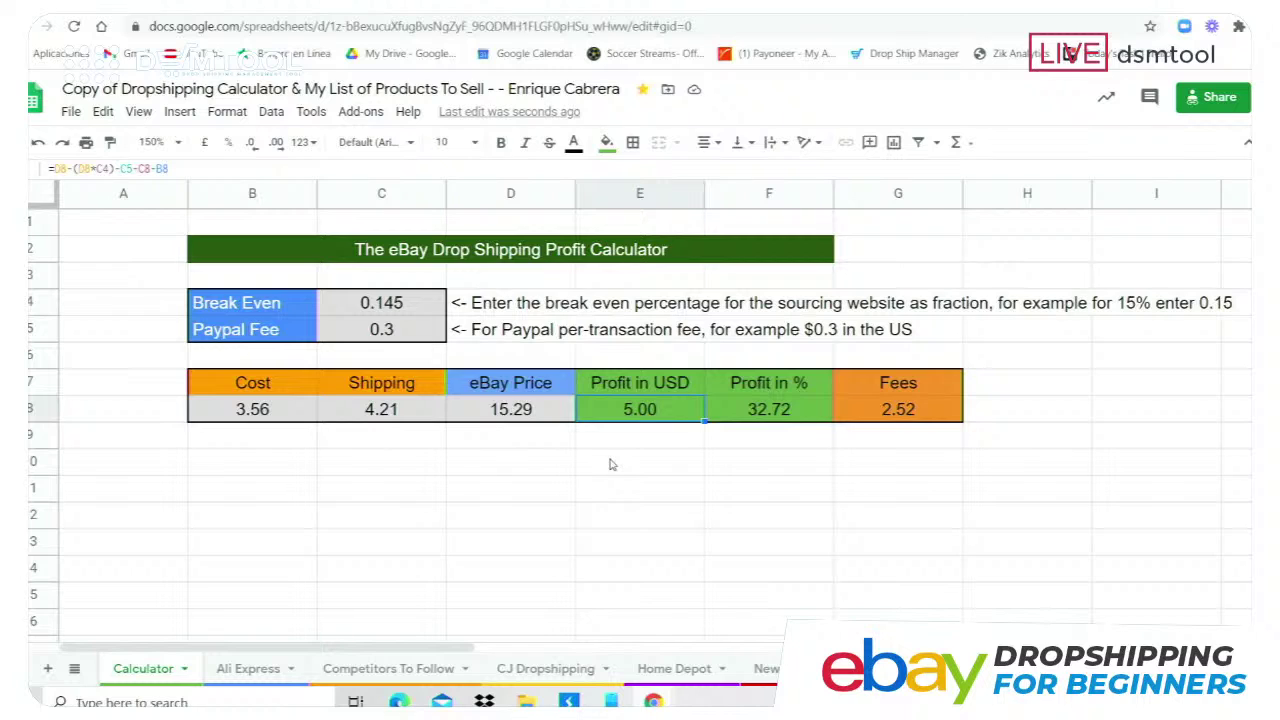
left_click(744, 391)
left_click(742, 416)
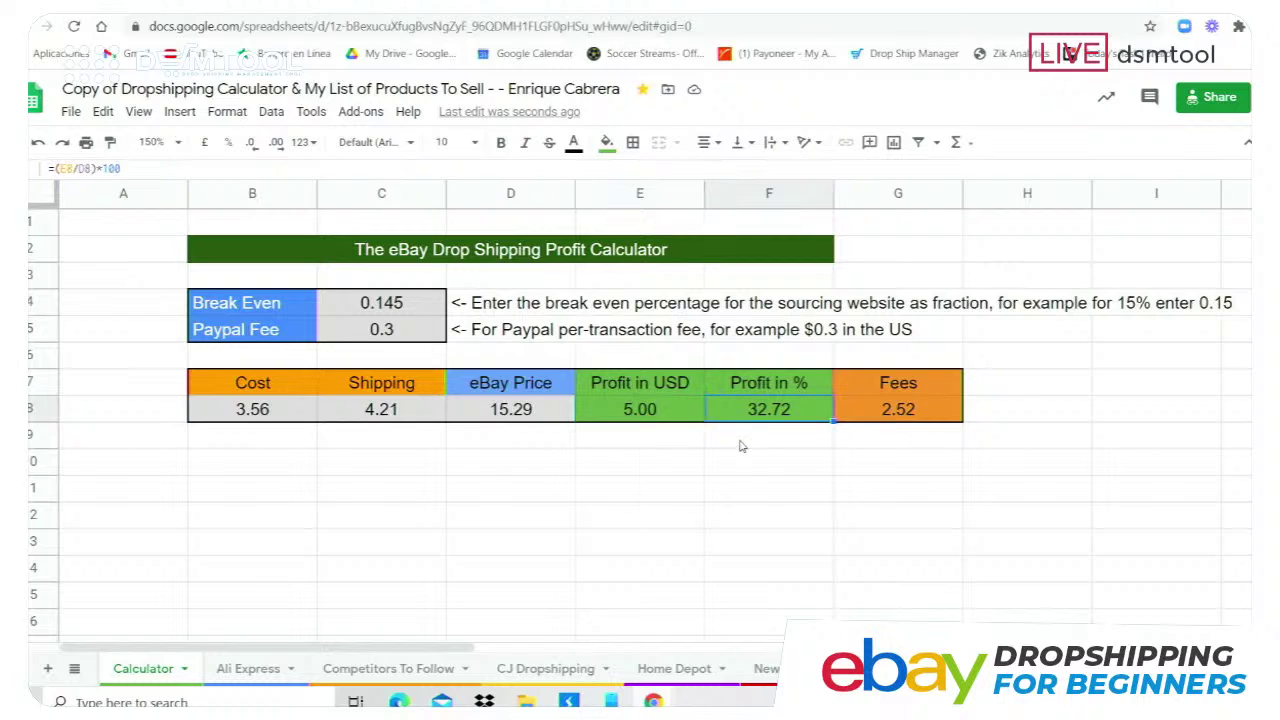
left_click(761, 490)
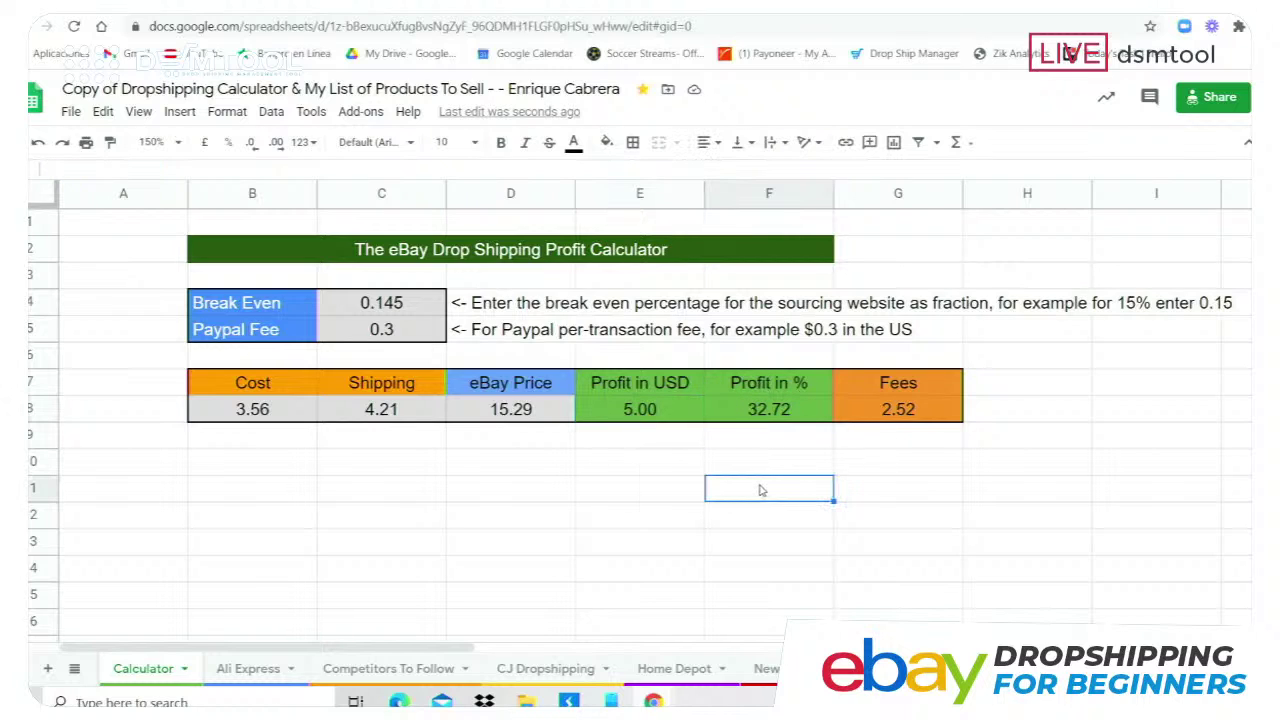
left_click(874, 486)
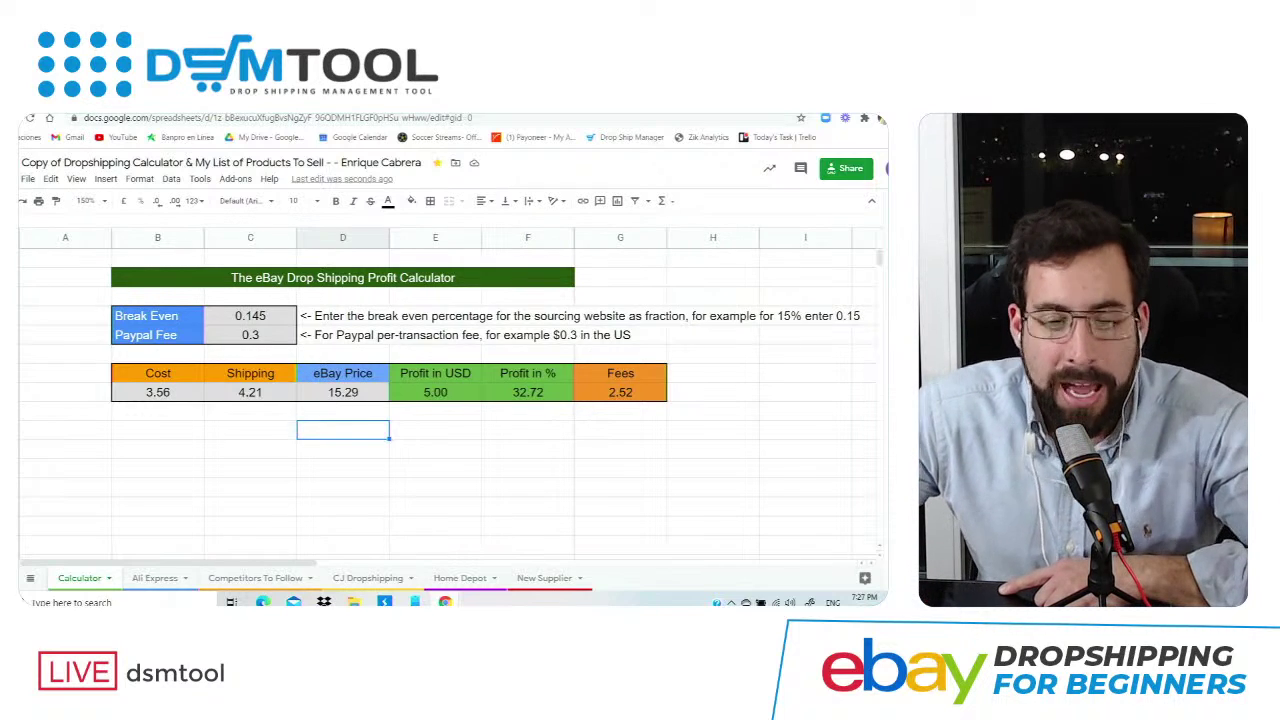
Reopen the shipping methods on the AliExpress toggle clamp page and compare AliExpress Standard Shipping with ePacket
key("ctrl+Tab")
scroll(541, 372, "down", 1)
scroll(541, 372, "up", 1)
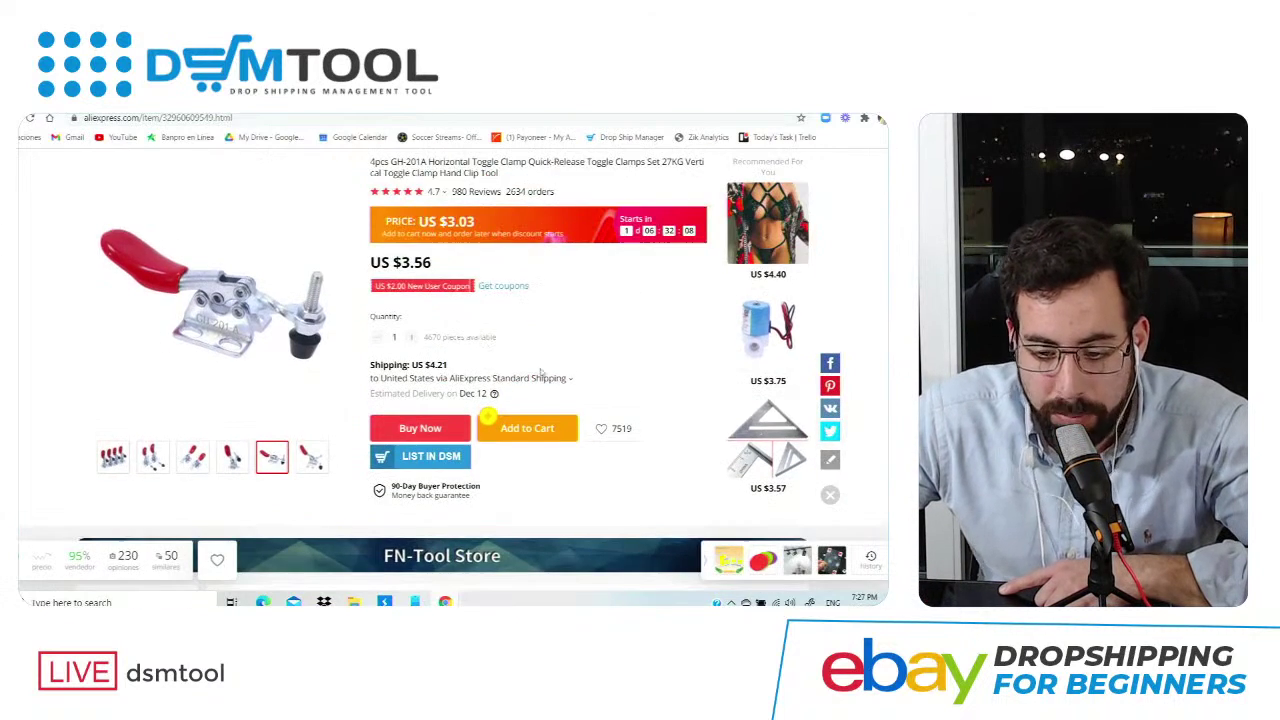
left_click(545, 378)
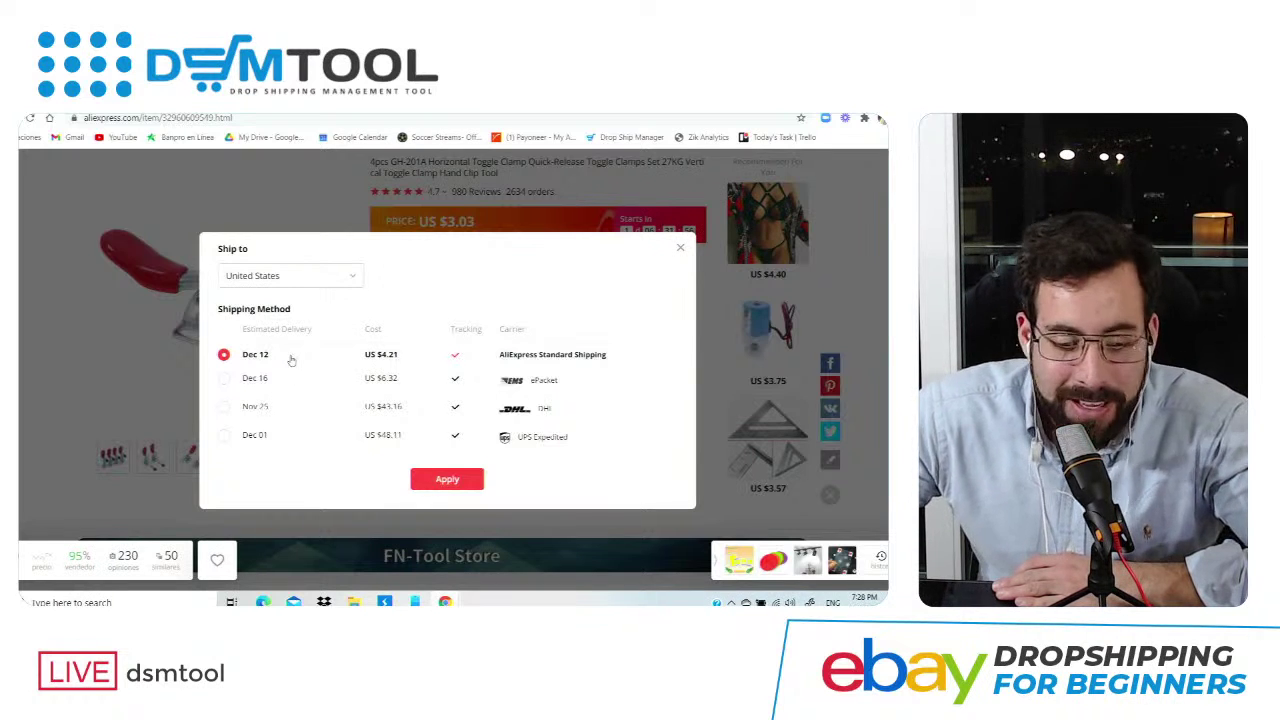
left_click(278, 384)
left_click(254, 362)
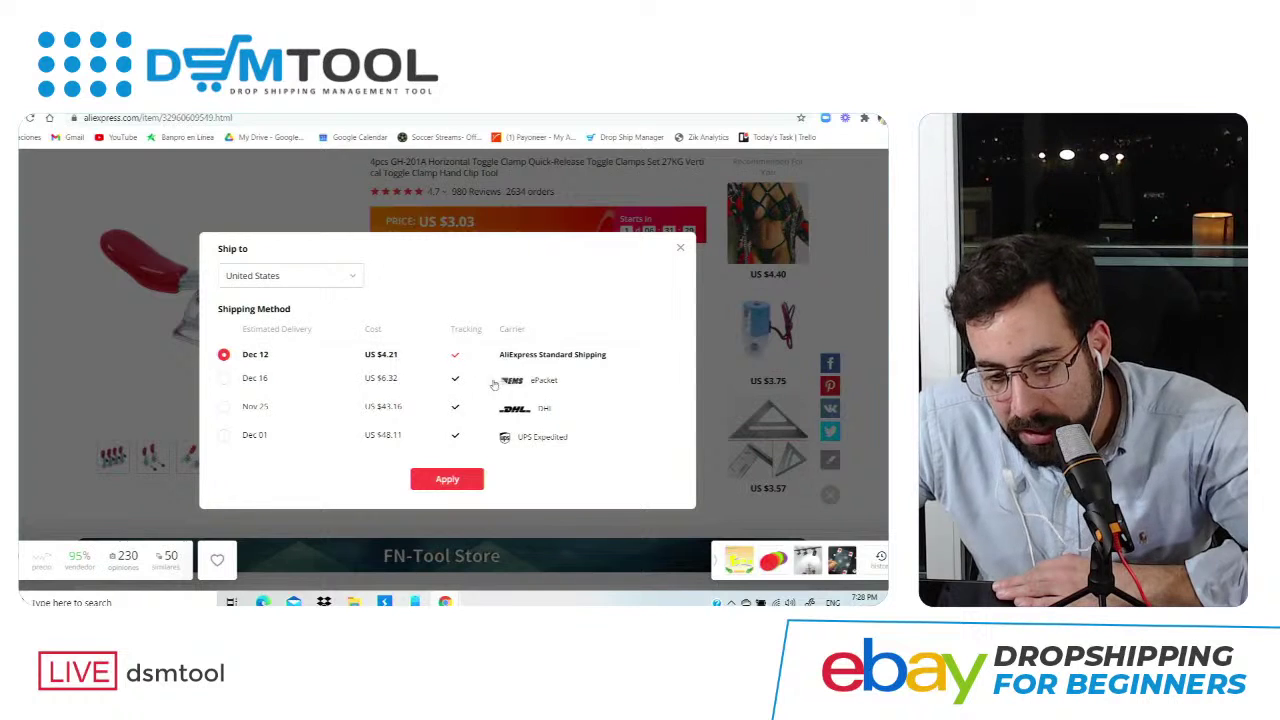
left_click(389, 378)
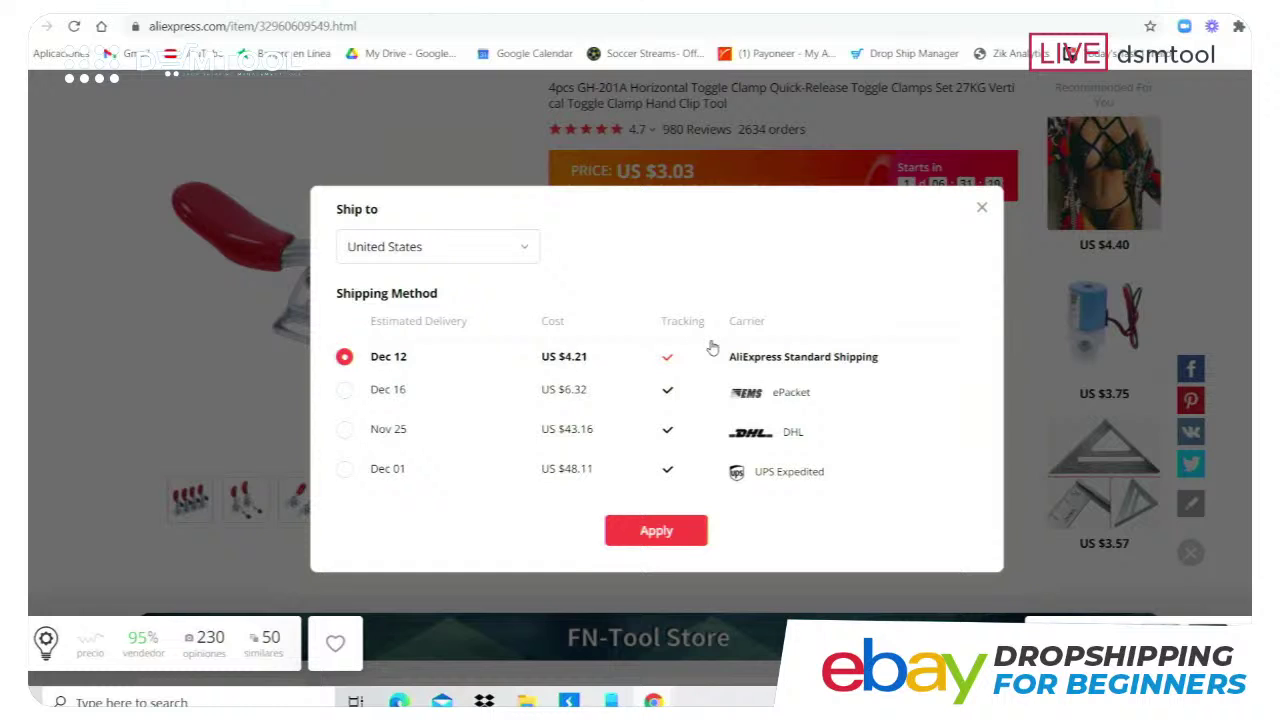
Compare the cost, tracking and delivery dates of AliExpress Standard Shipping, ePacket and DHL
left_click(580, 391)
left_click(573, 357)
left_click(745, 393)
left_click(742, 360)
left_click(748, 391)
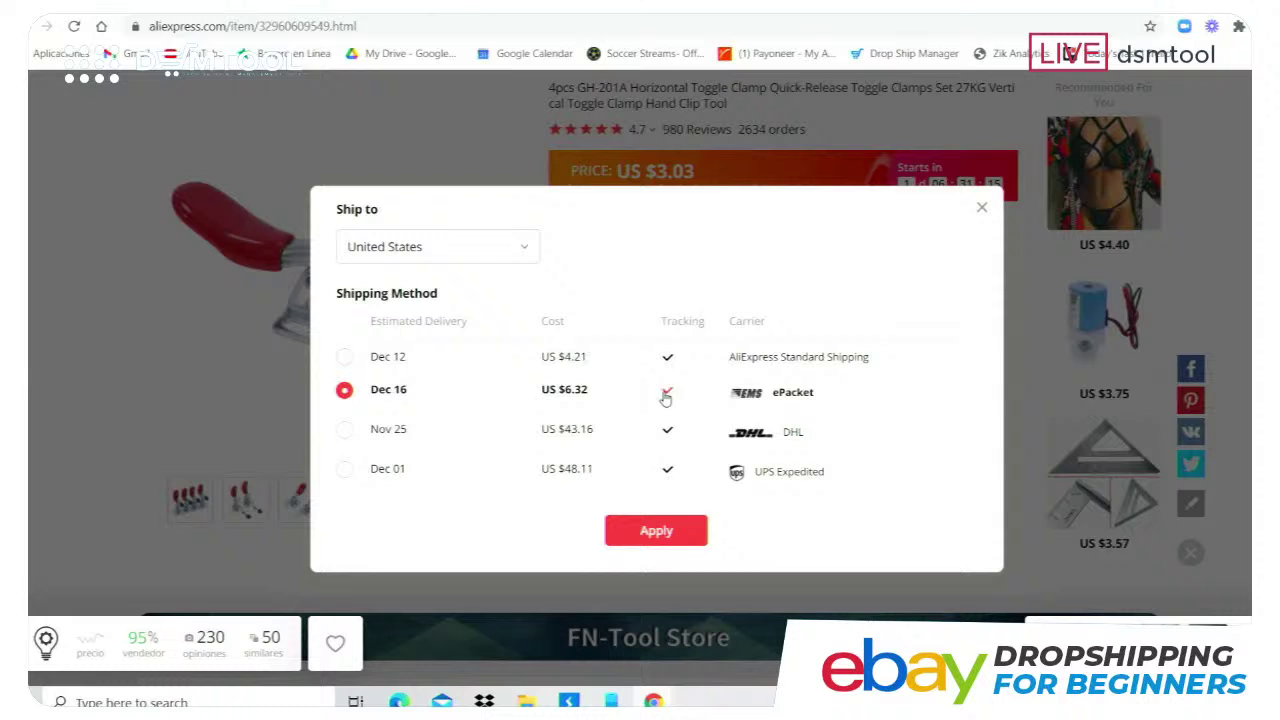
left_click(767, 441)
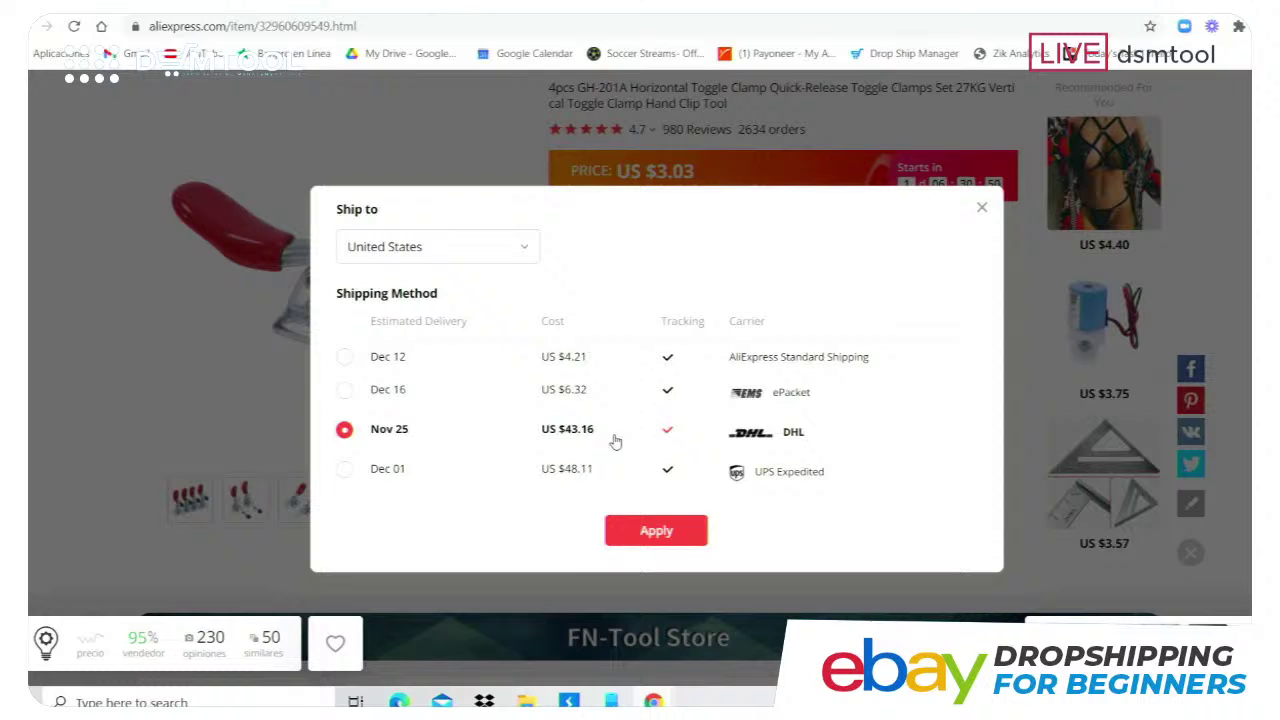
Select AliExpress Standard Shipping to the United States and apply it as the shipping method
left_click(563, 356)
left_click(793, 394)
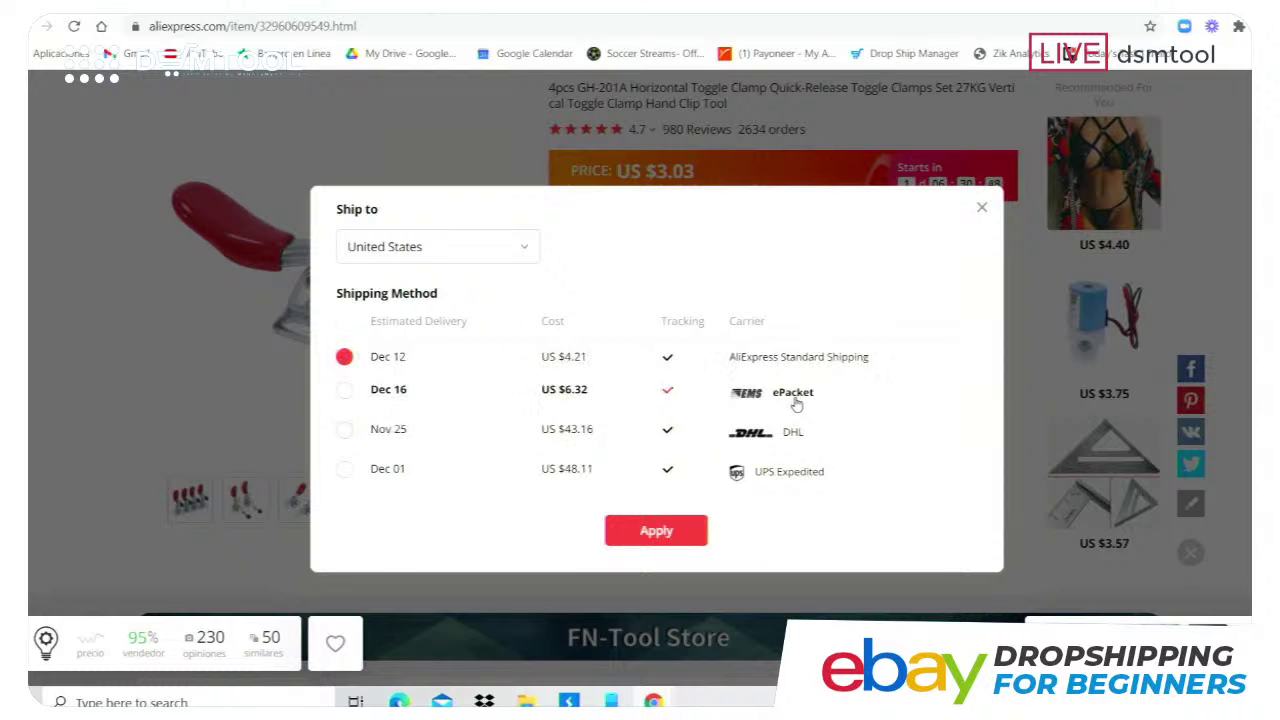
left_click(576, 362)
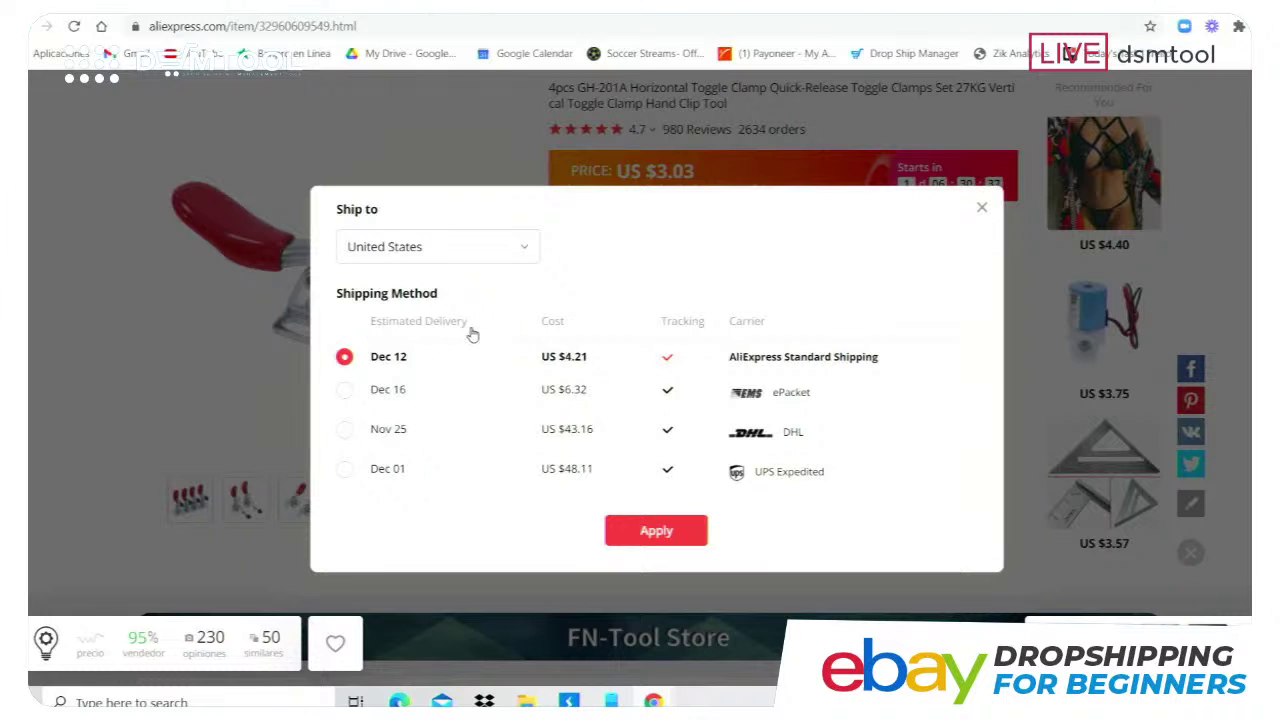
left_click(490, 256)
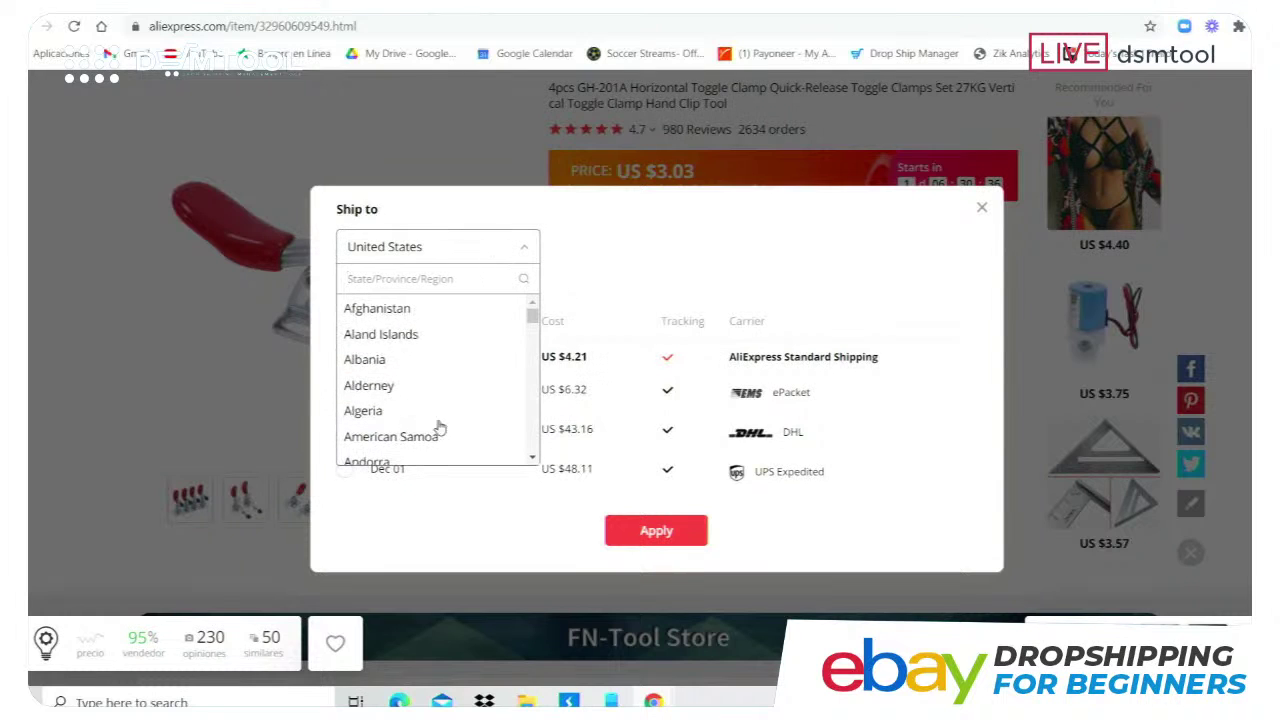
left_click(600, 278)
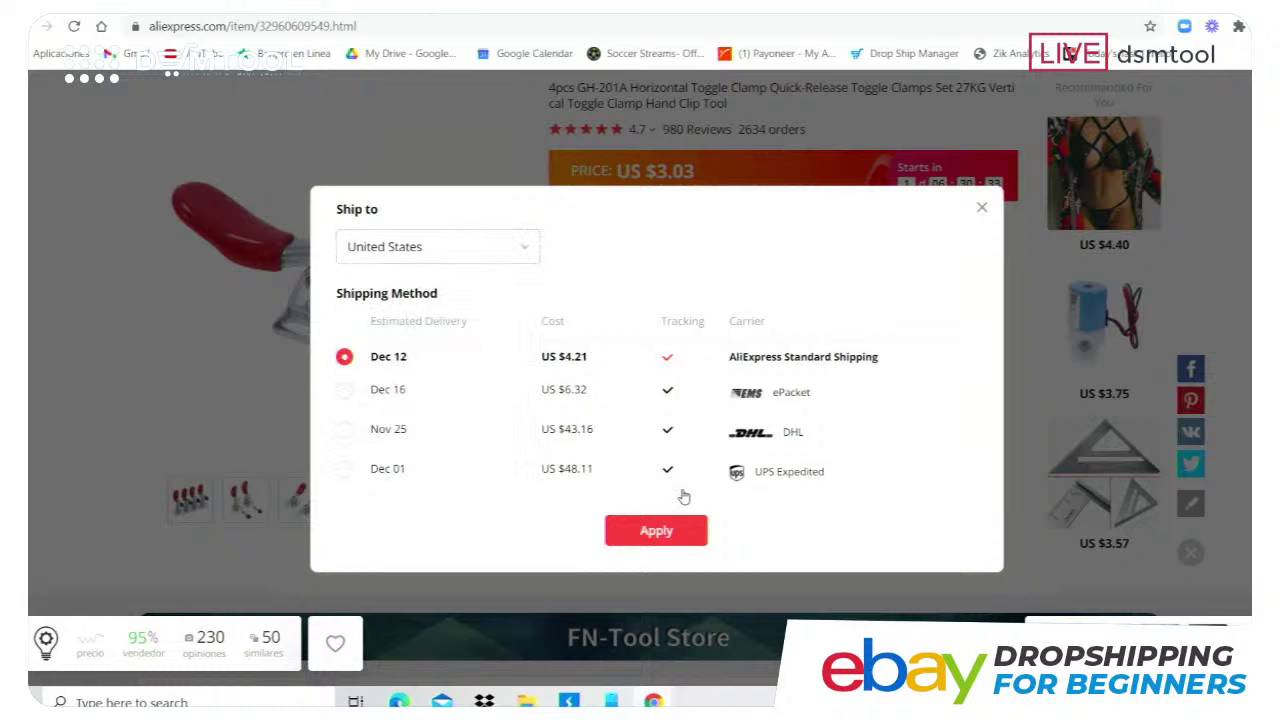
left_click(672, 531)
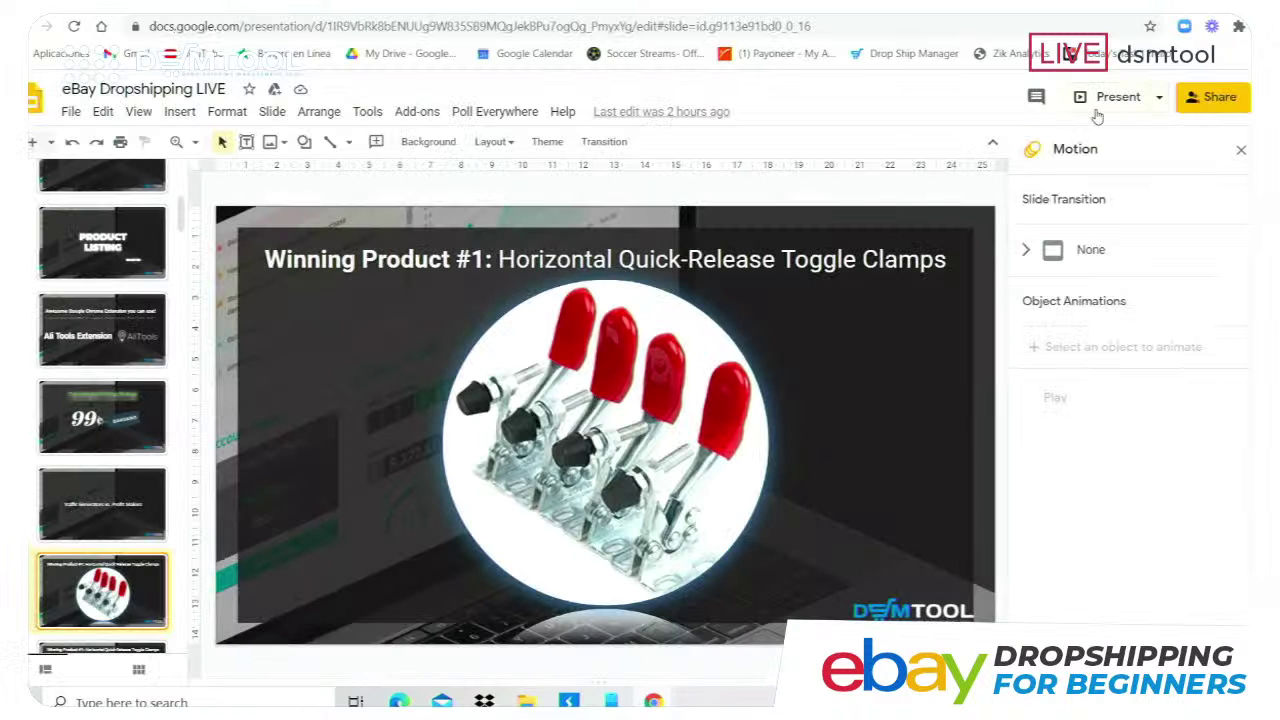
Present the eBay Dropshipping LIVE slides from Winning Product #1 and reveal its supply, shipping and fees lines
left_click(1112, 98)
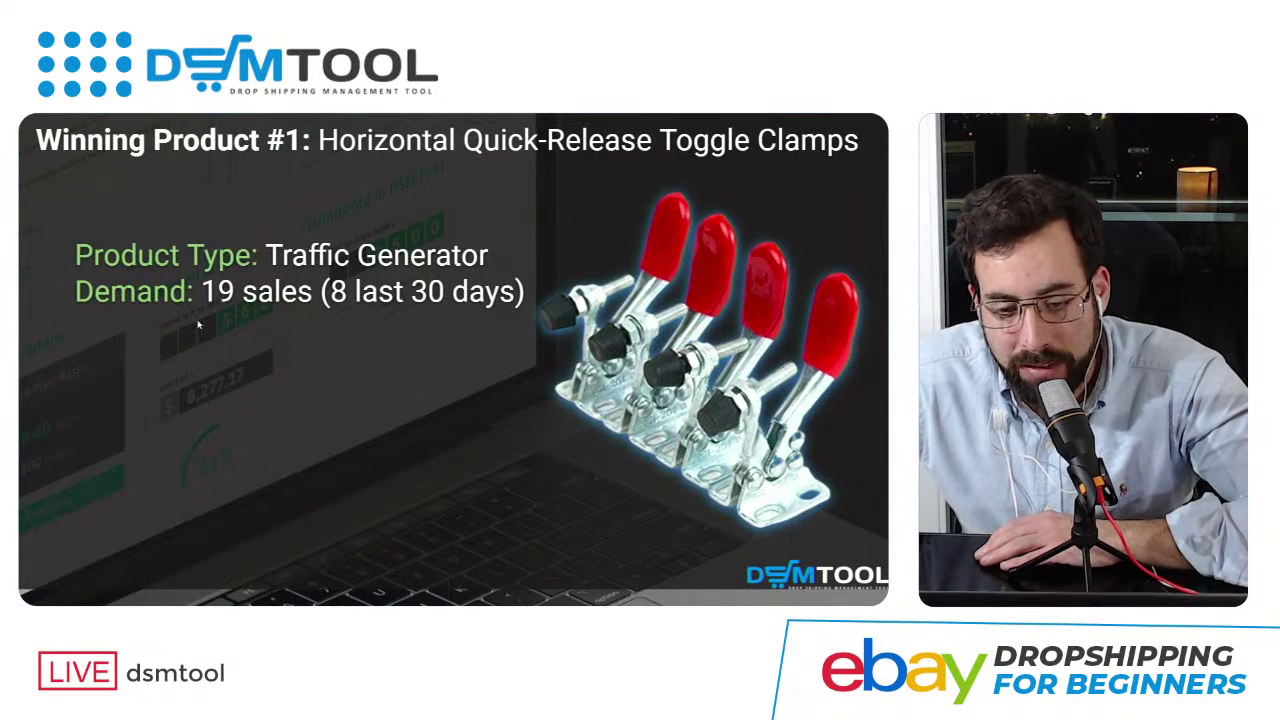
left_click(354, 244)
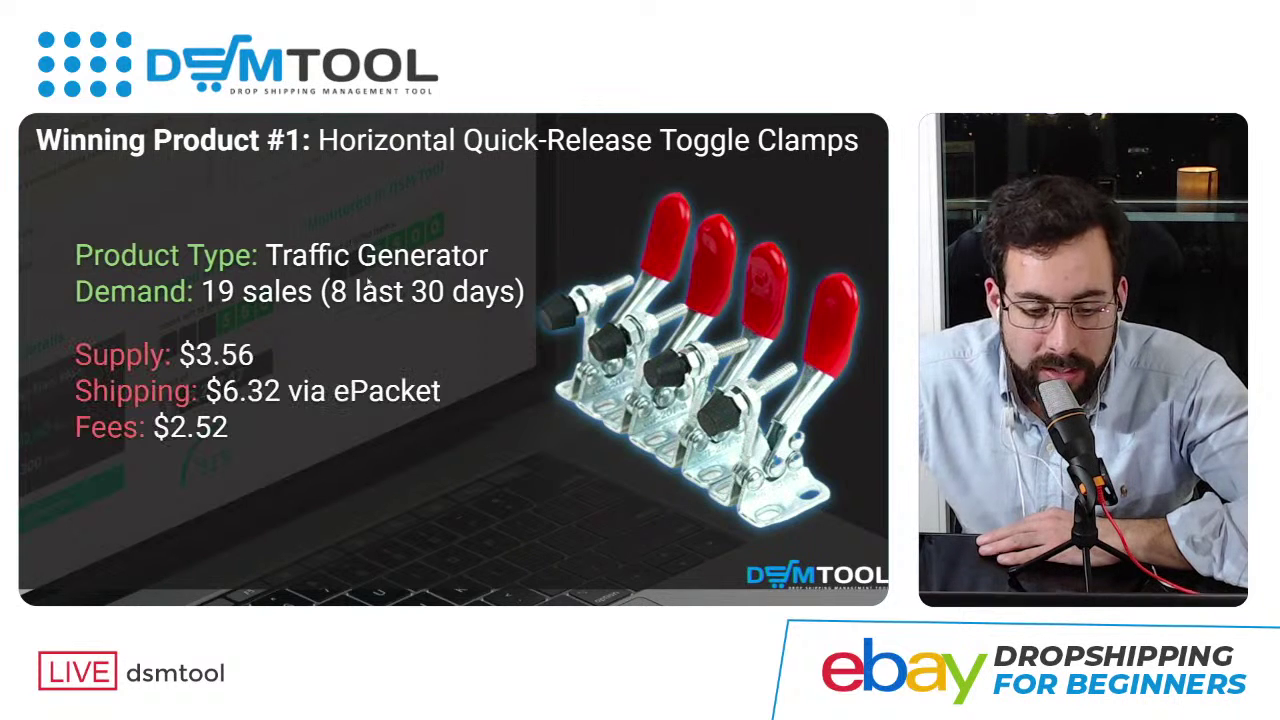